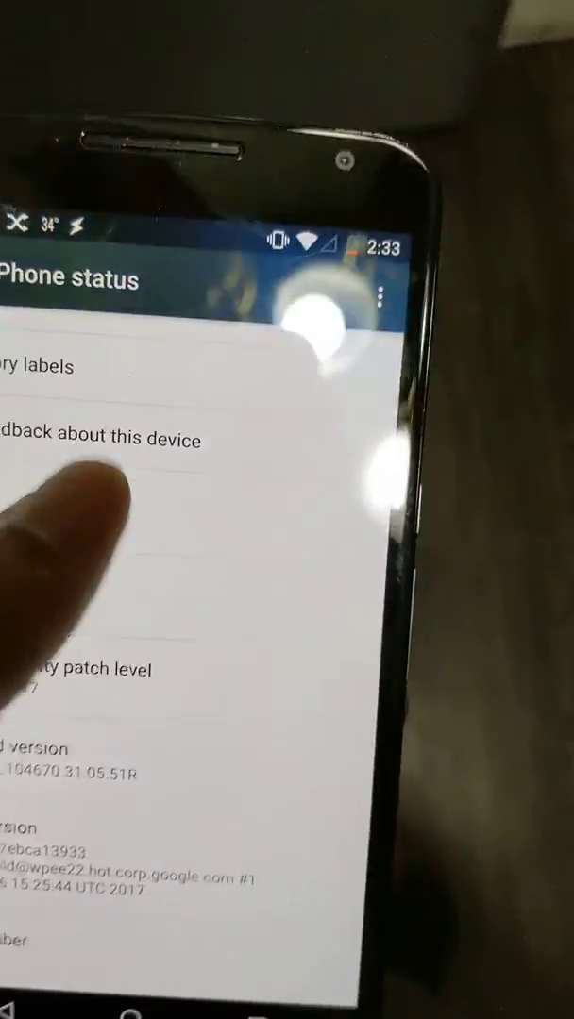
{"action": "scroll", "coordinate": [188, 613], "scroll_direction": "up", "scroll_amount": 4}
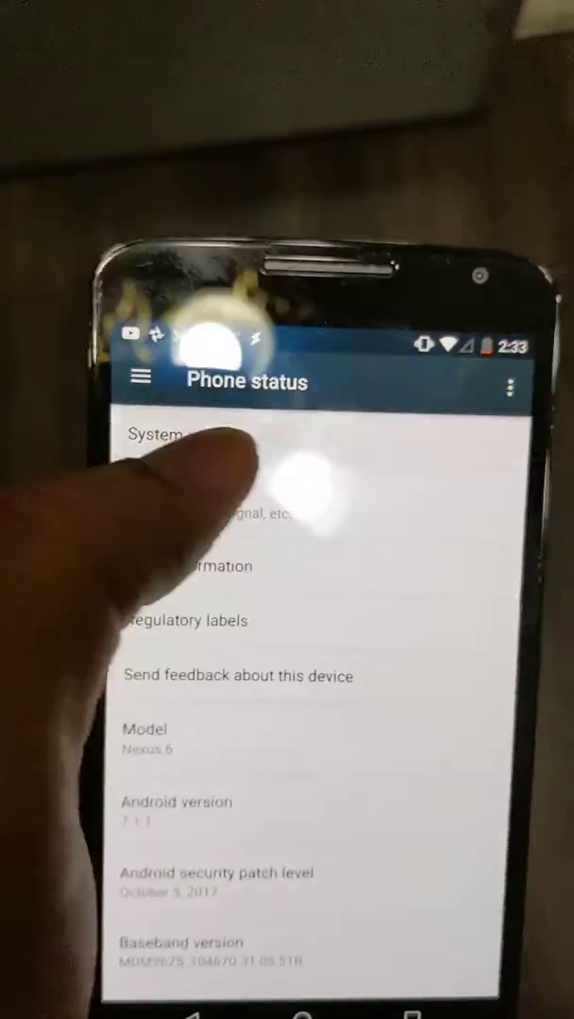
{"action": "left_click", "coordinate": [217, 443]}
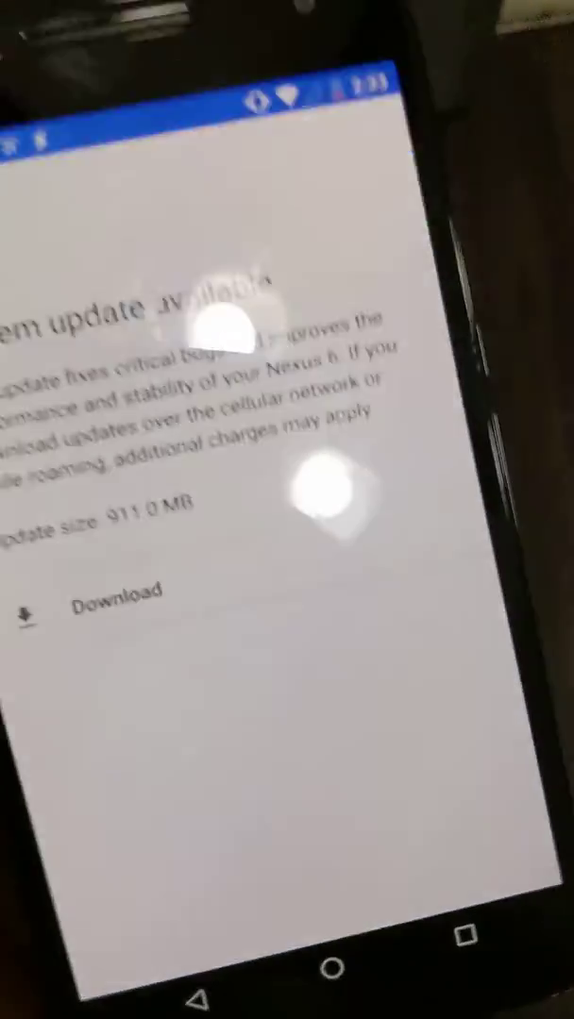